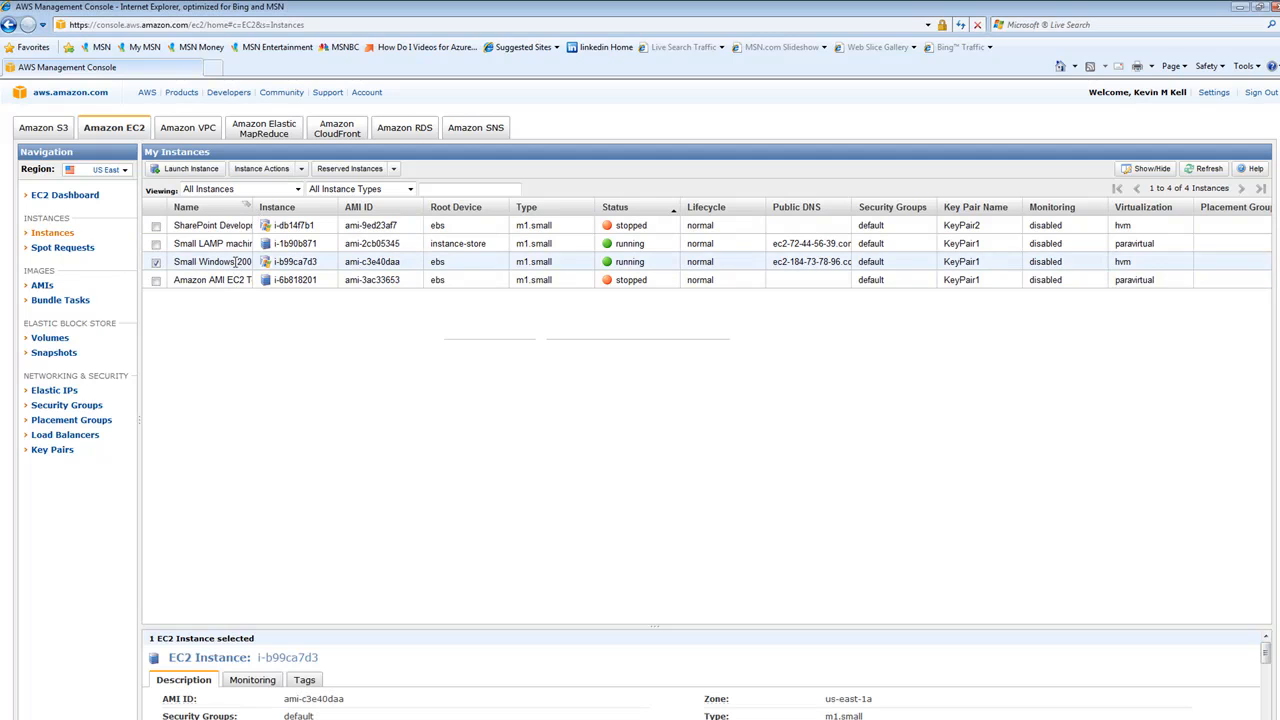
Widen the instance Name column and create a 1 GiB EBS volume in us-east-1a with no snapshot
drag(257, 207, 452, 207)
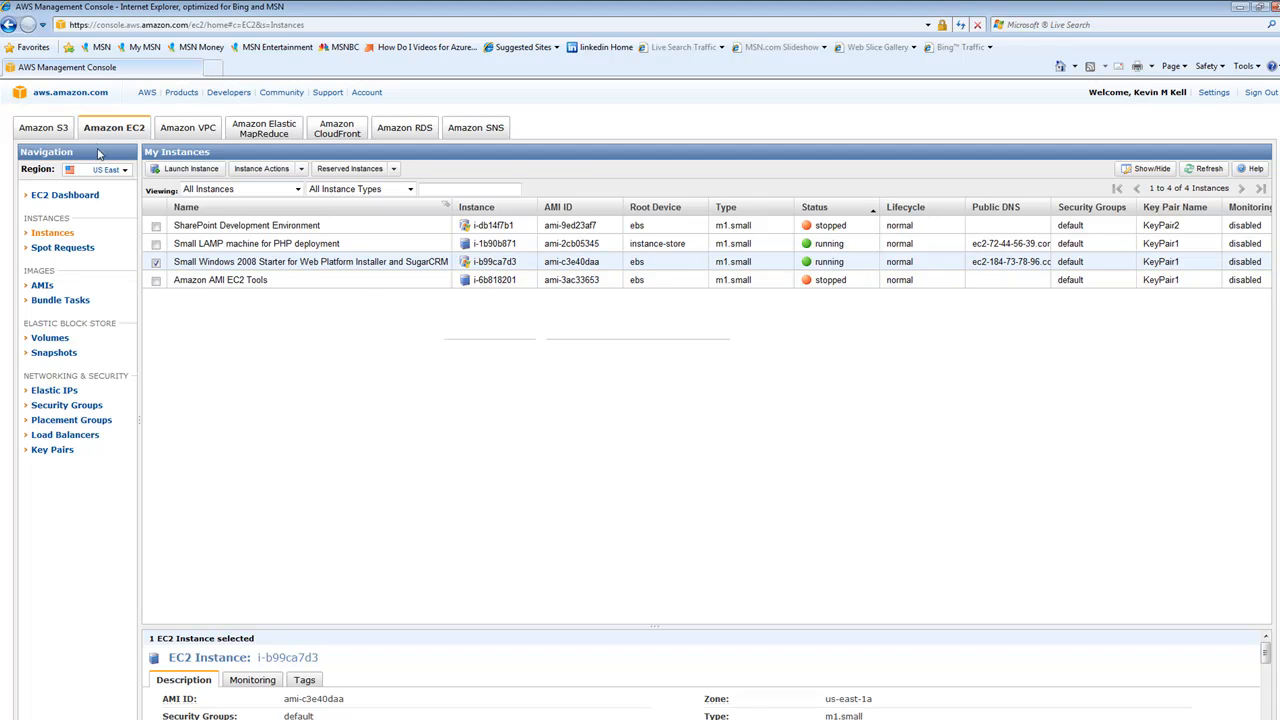
click(58, 343)
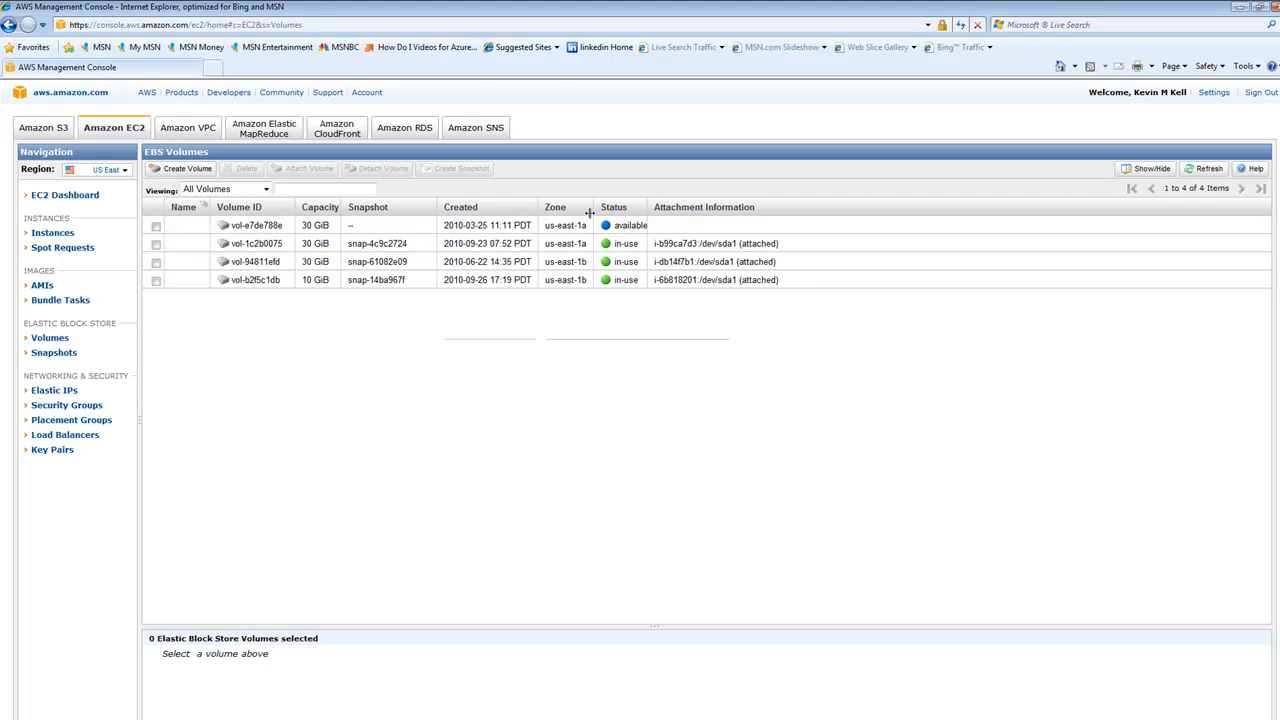
click(202, 172)
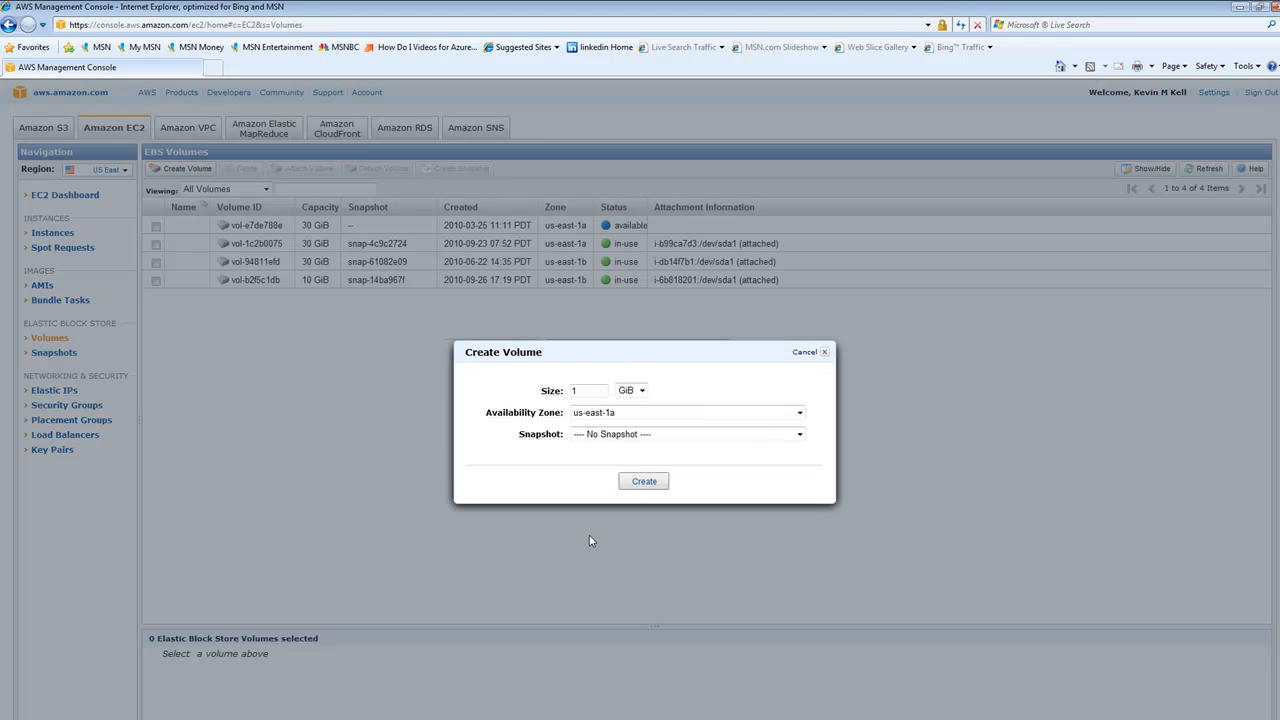
click(648, 480)
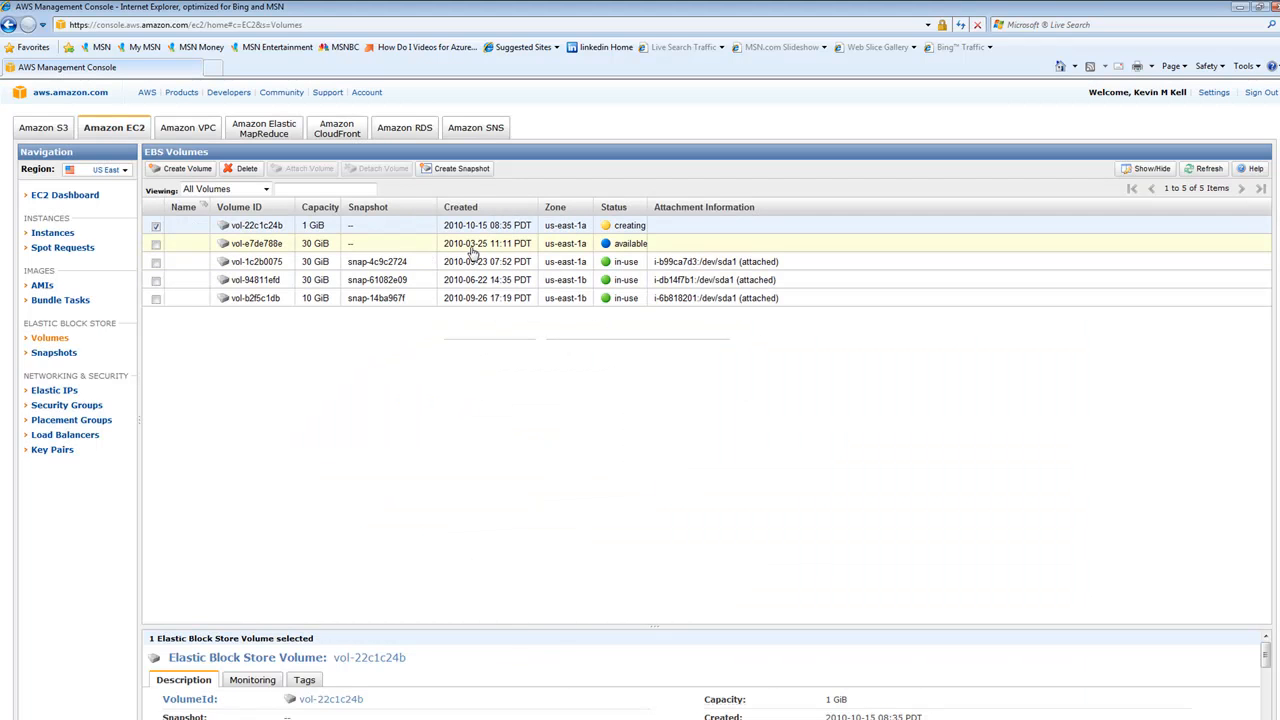
Attach the available 30 GiB volume vol-e7de788e to instance i-b99ca7d3 as device /dev/sda2
click(468, 247)
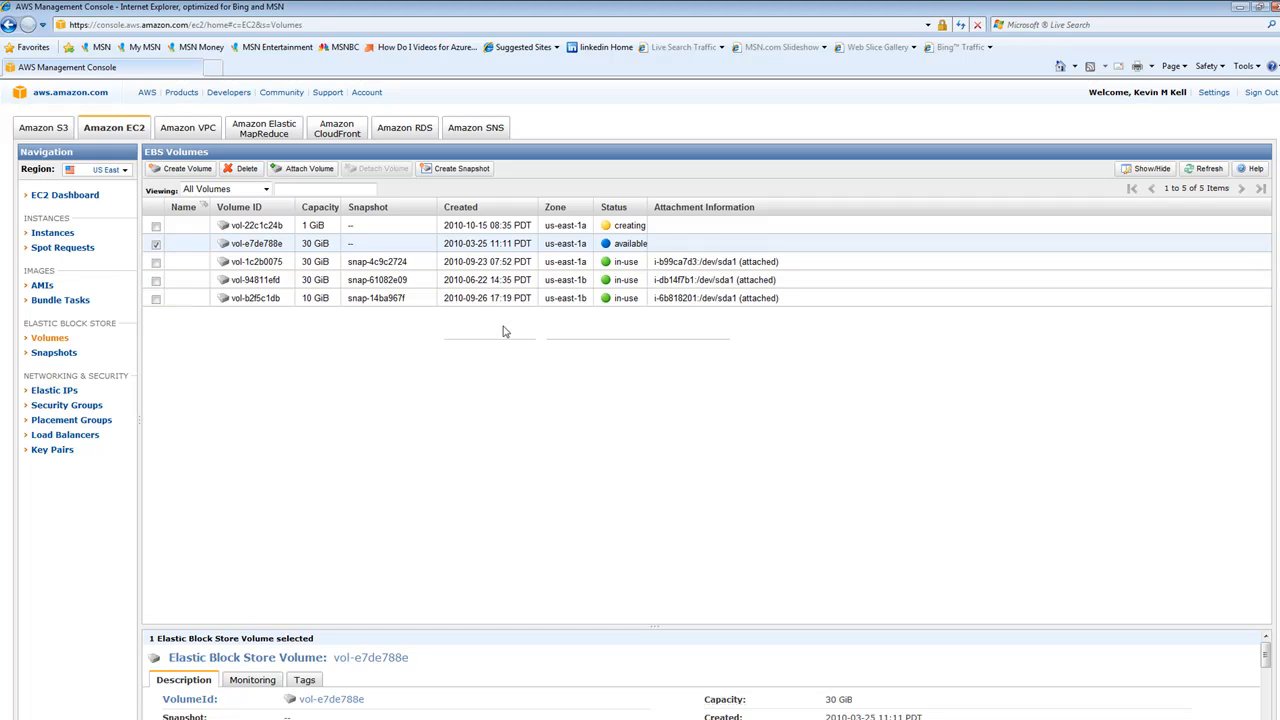
right_click(264, 247)
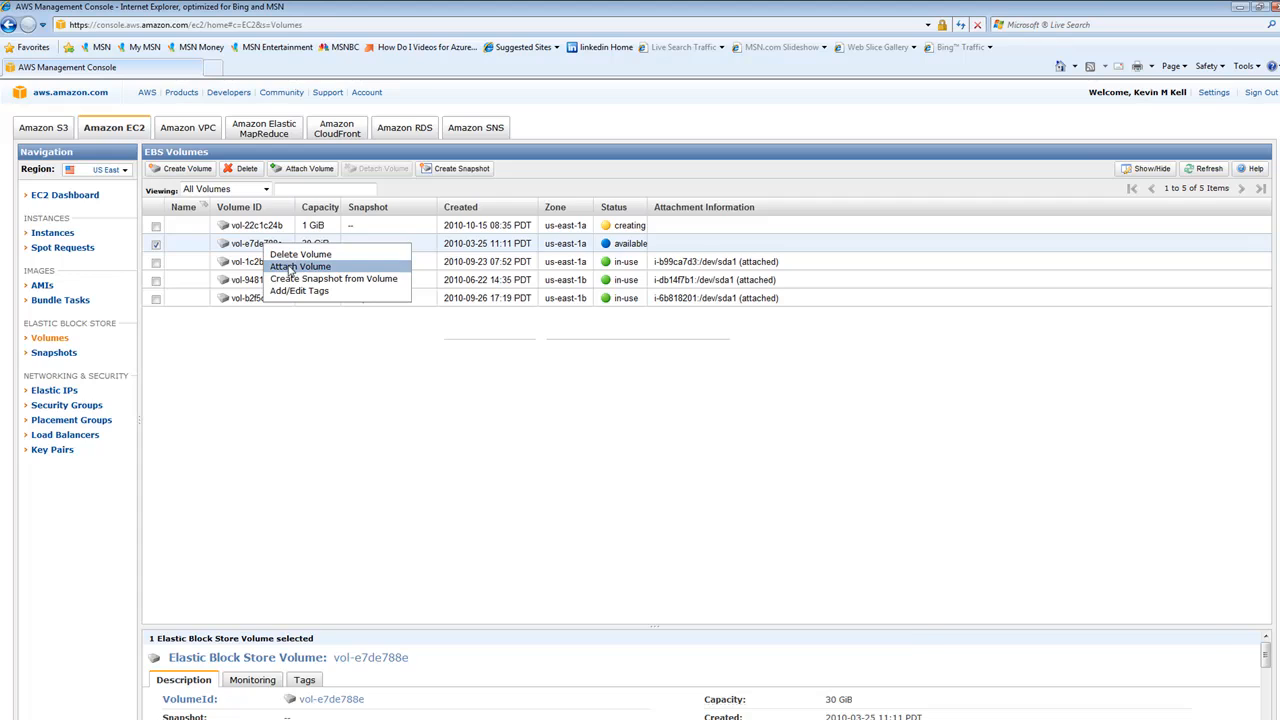
click(288, 265)
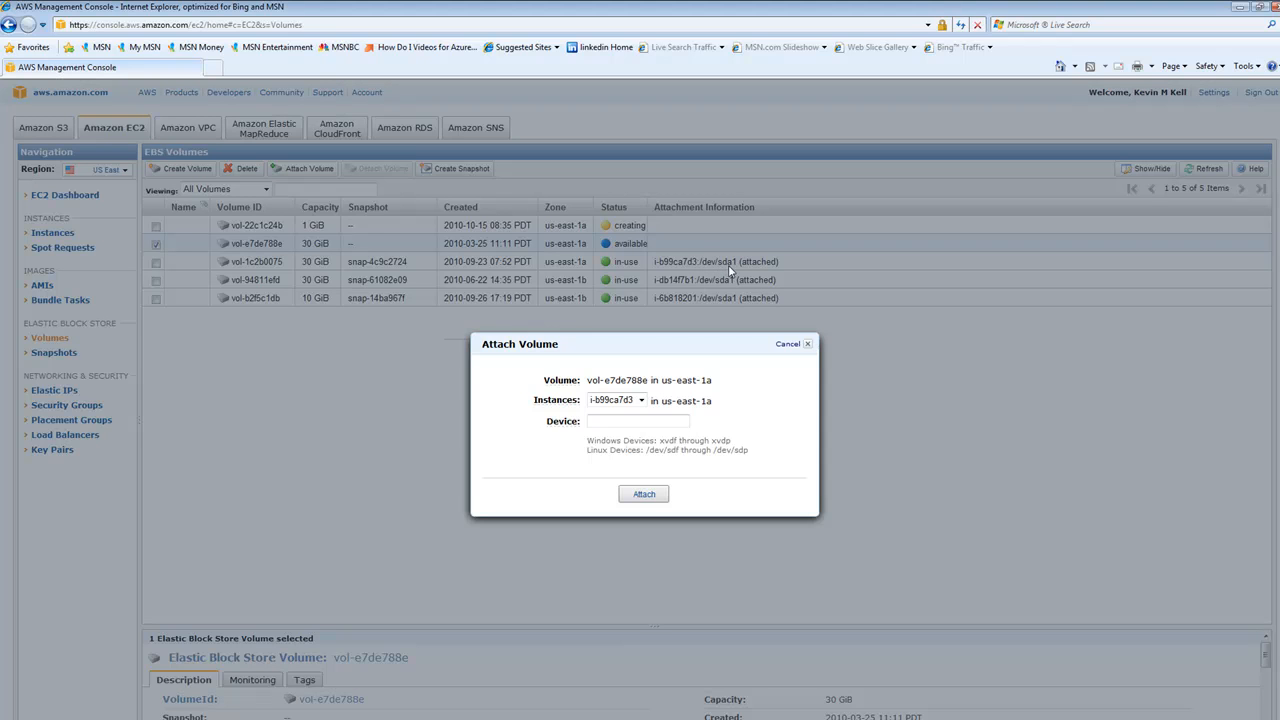
click(618, 421)
text(/dev)
text(/sdf)
click(657, 496)
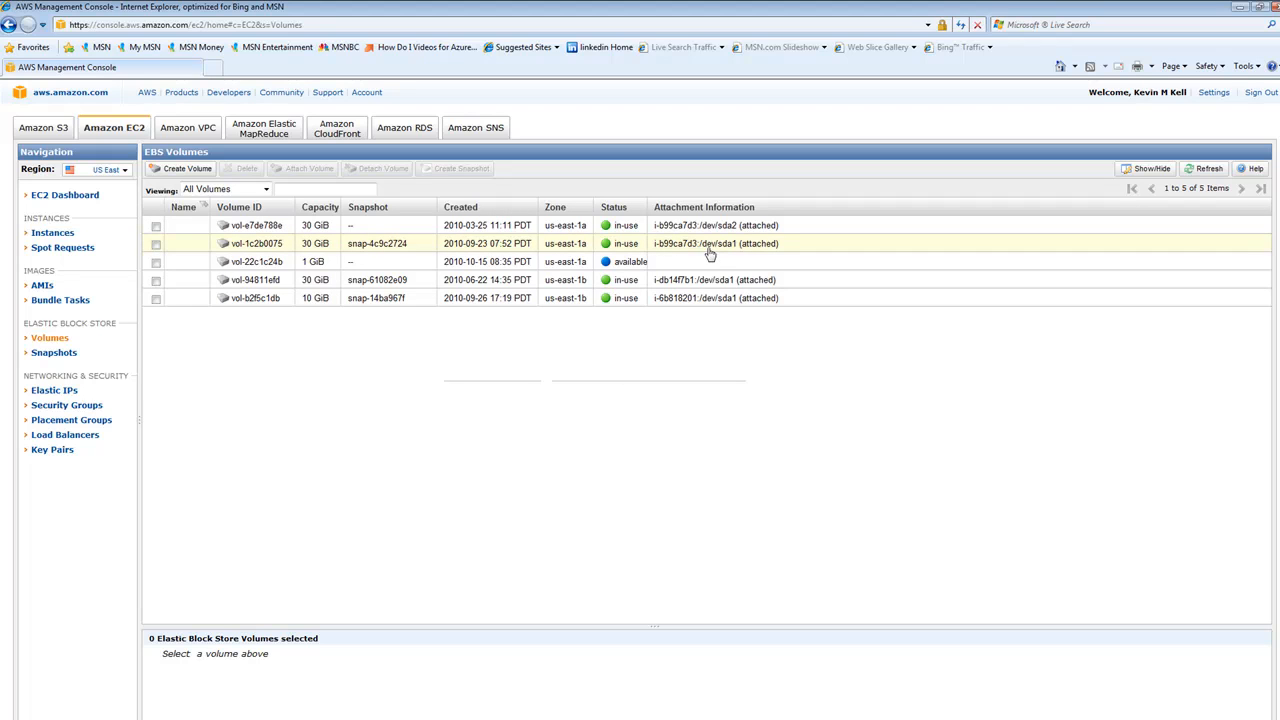
Delete the available 1 GiB volume vol-22c1c24b and confirm the deletion
right_click(618, 265)
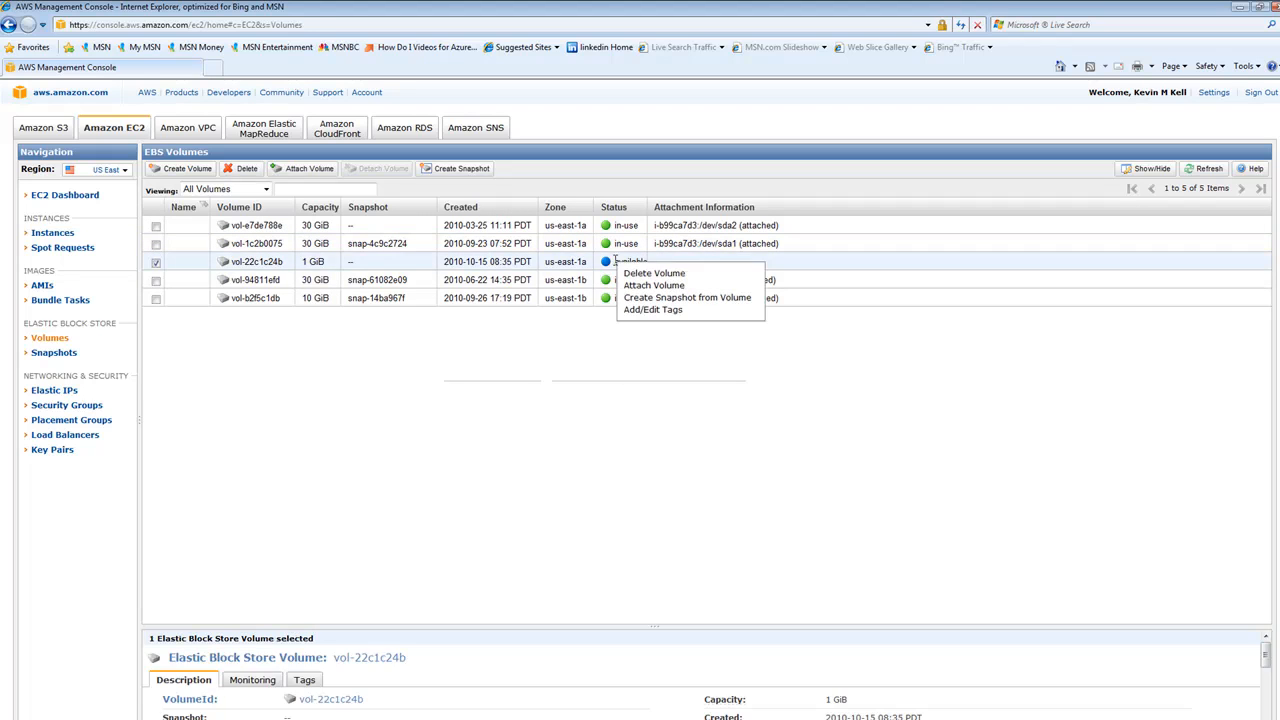
click(668, 273)
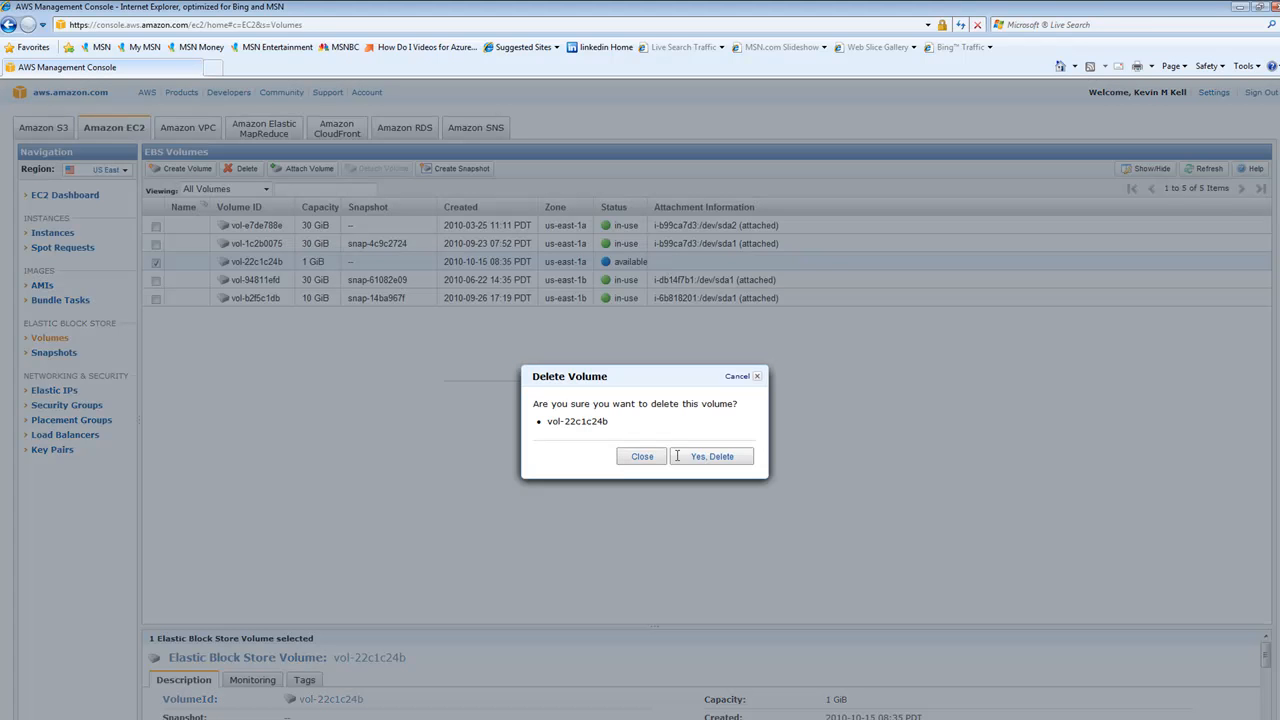
click(712, 457)
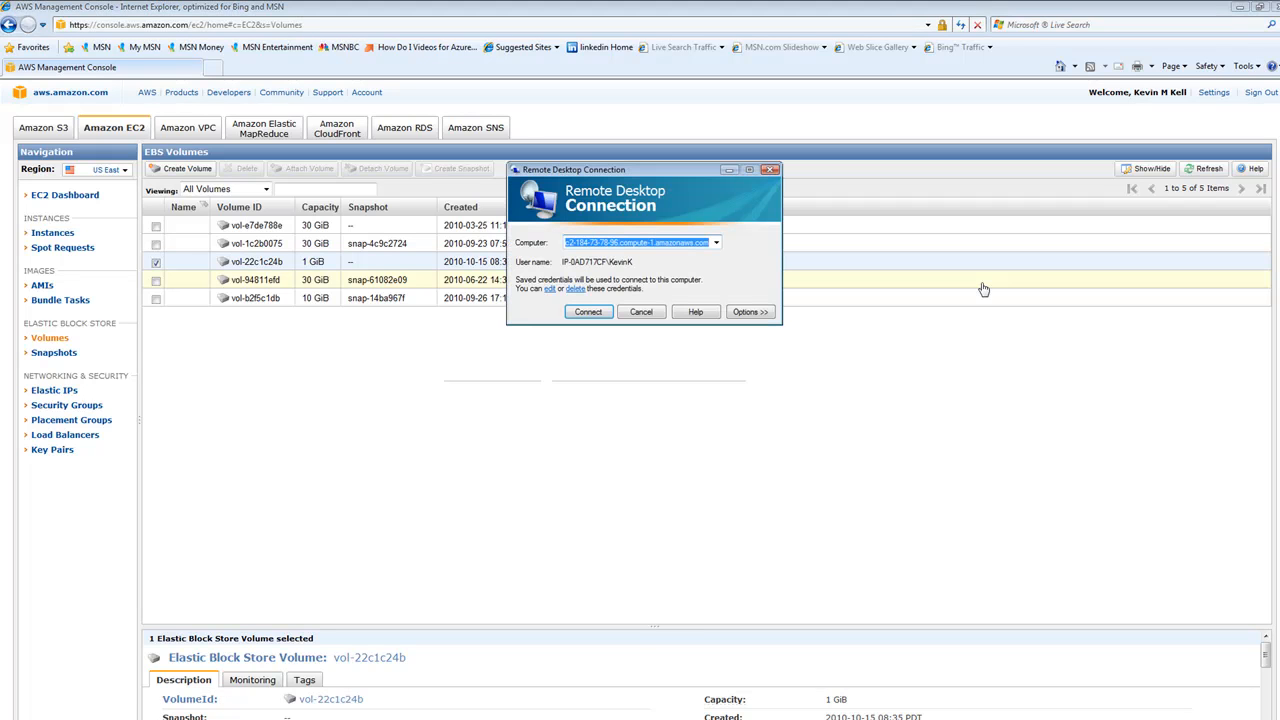
Connect to the Windows instance through Remote Desktop Connection, entering the account password and choosing to remember the credentials
click(589, 312)
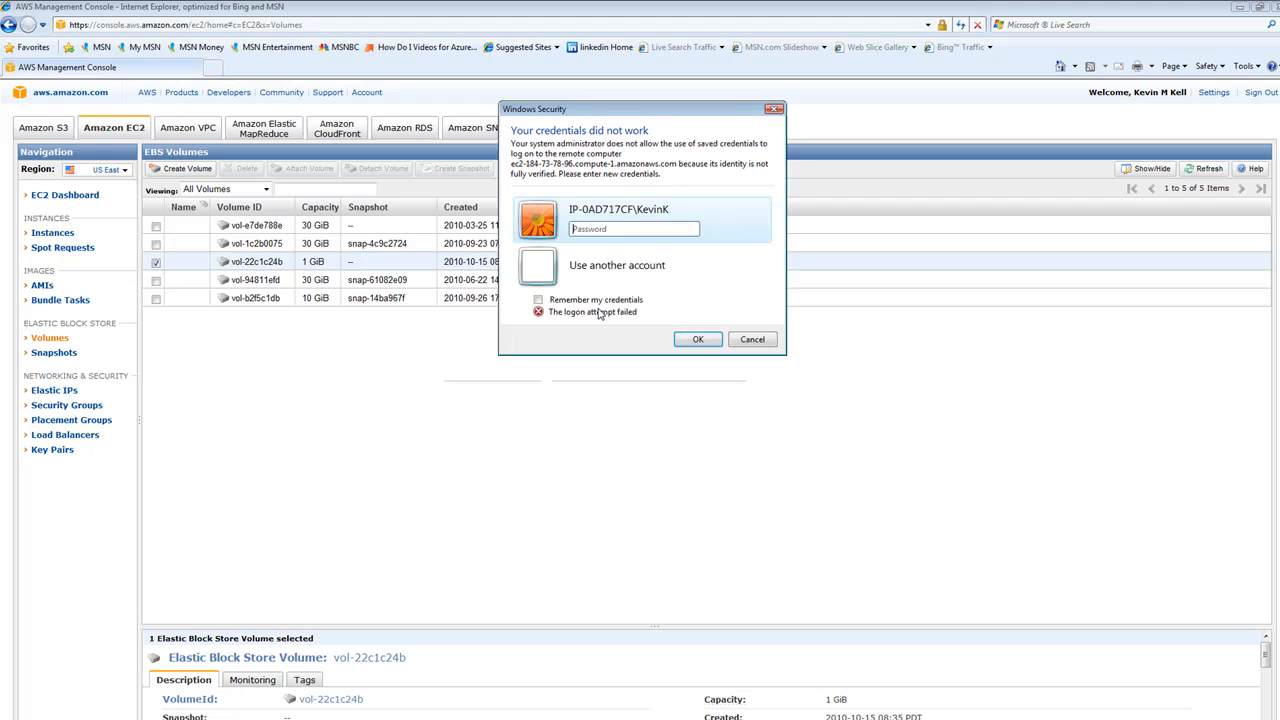
text(******)
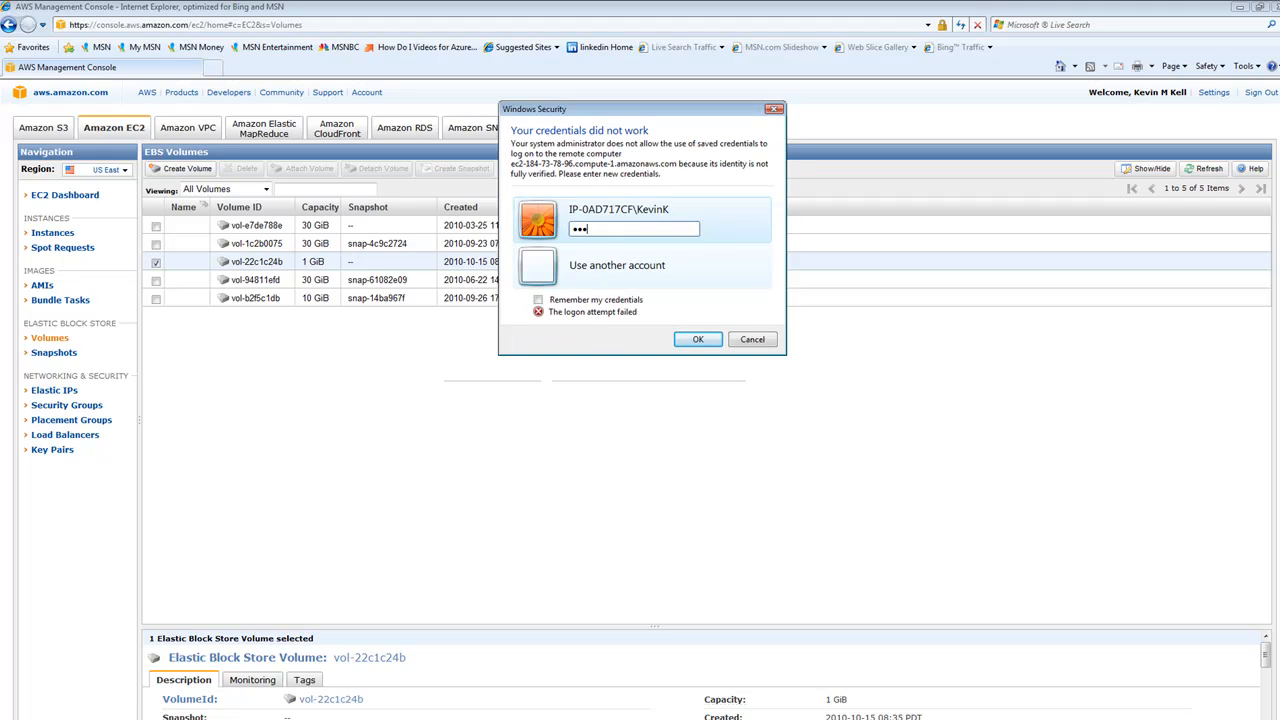
text(***)
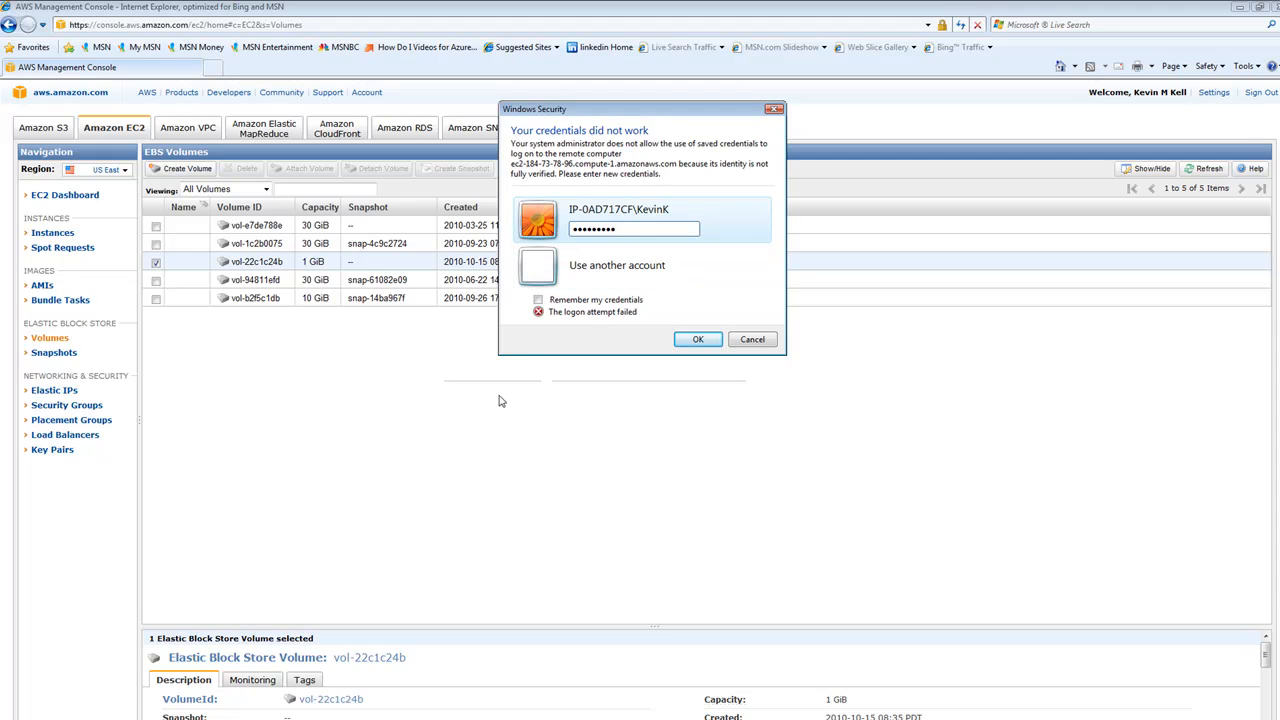
click(538, 300)
click(698, 340)
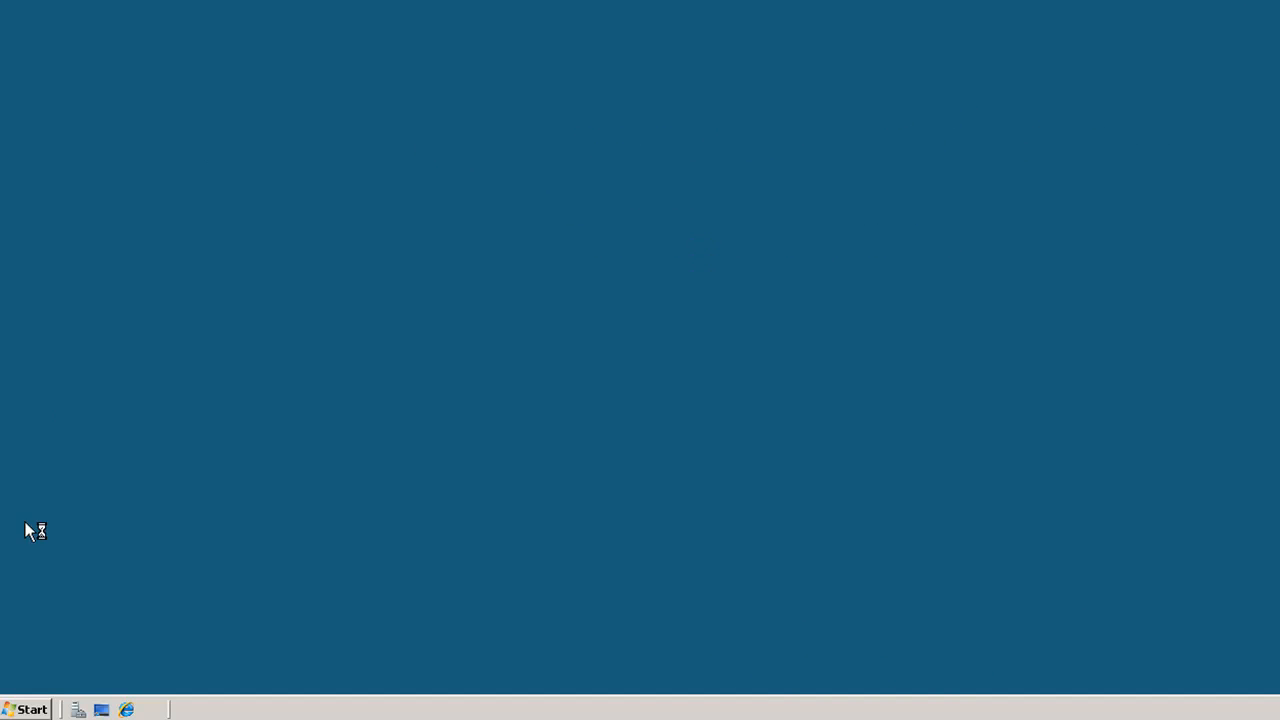
Launch Disk Management on the remote server by running diskmgmt.msc and allow it to continue
click(30, 710)
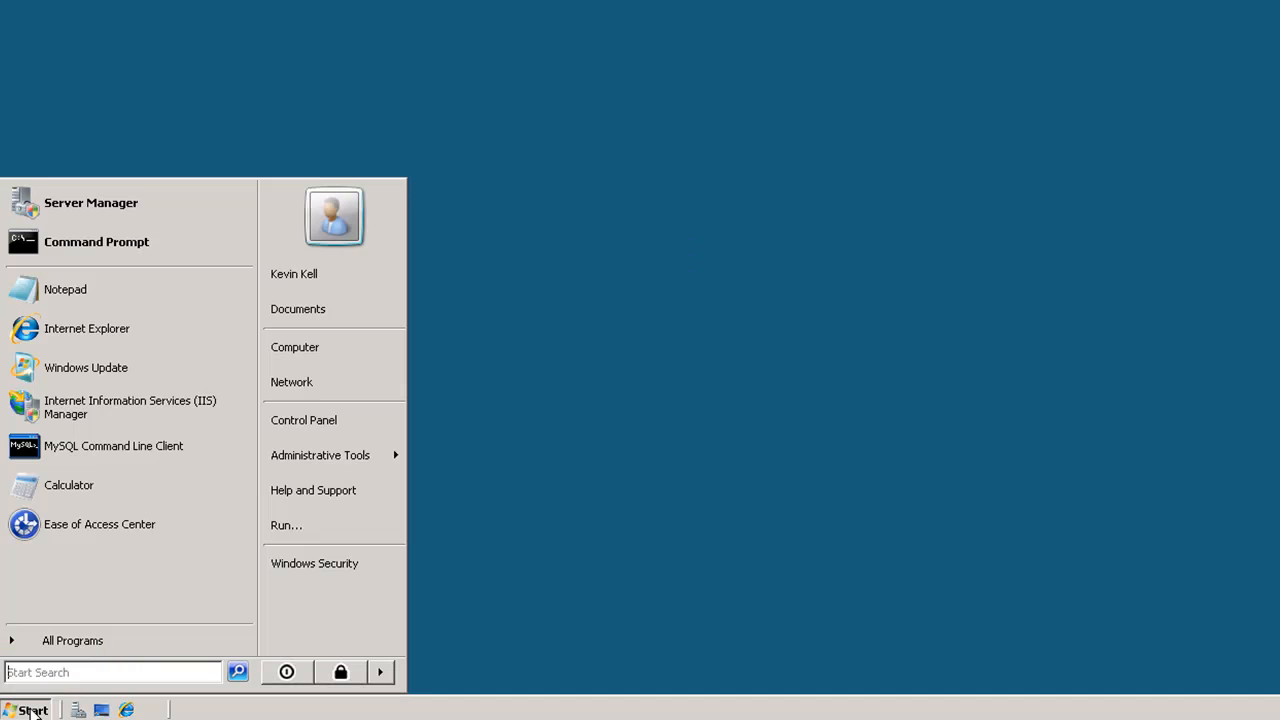
click(290, 525)
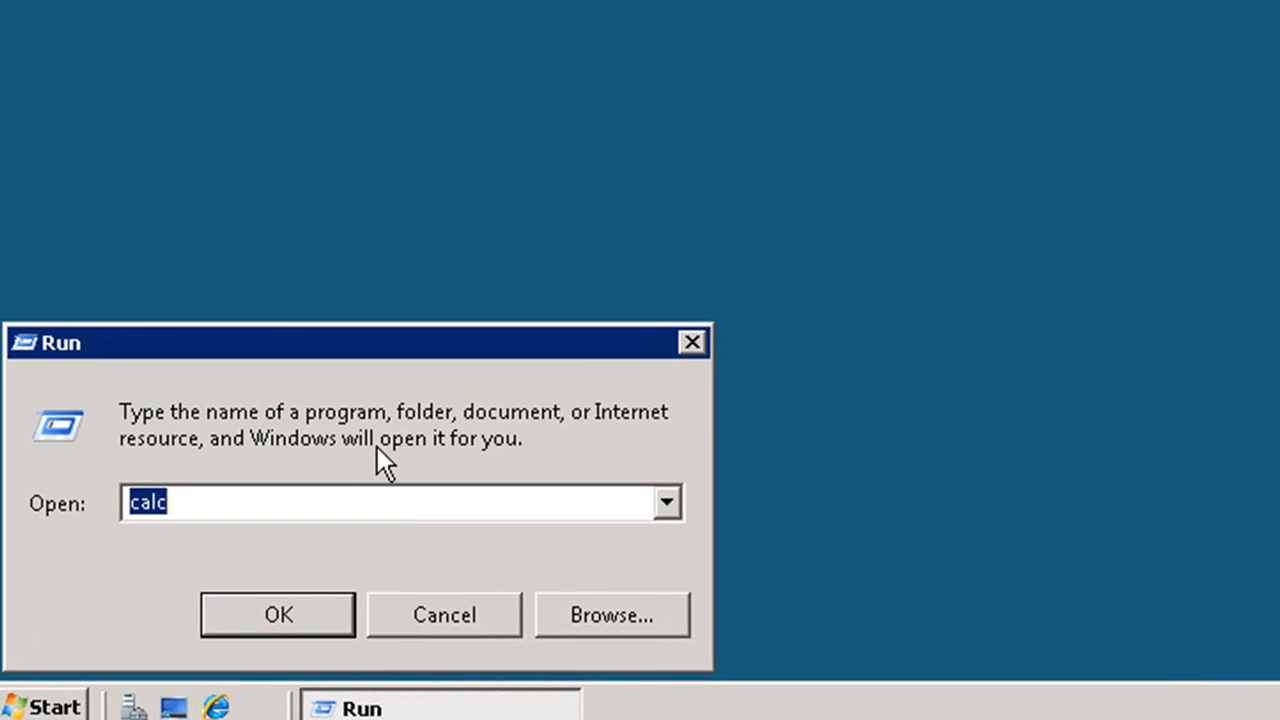
text(d)
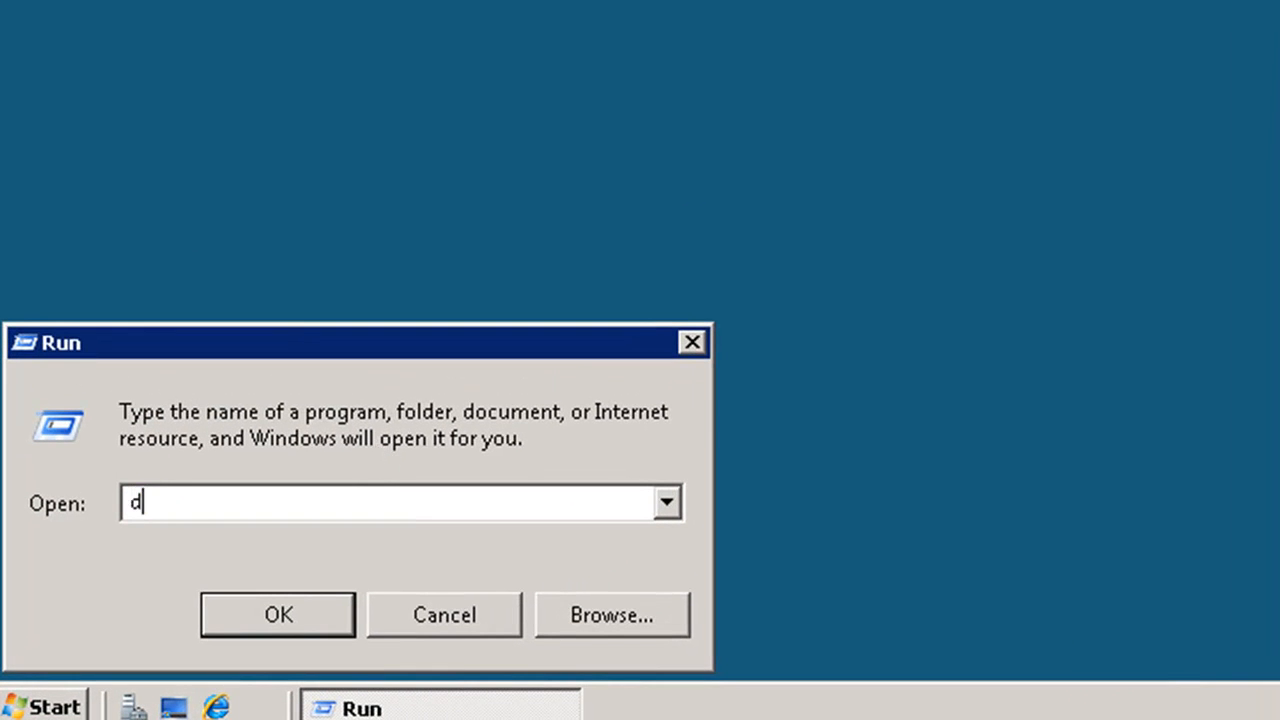
text(iskmgm)
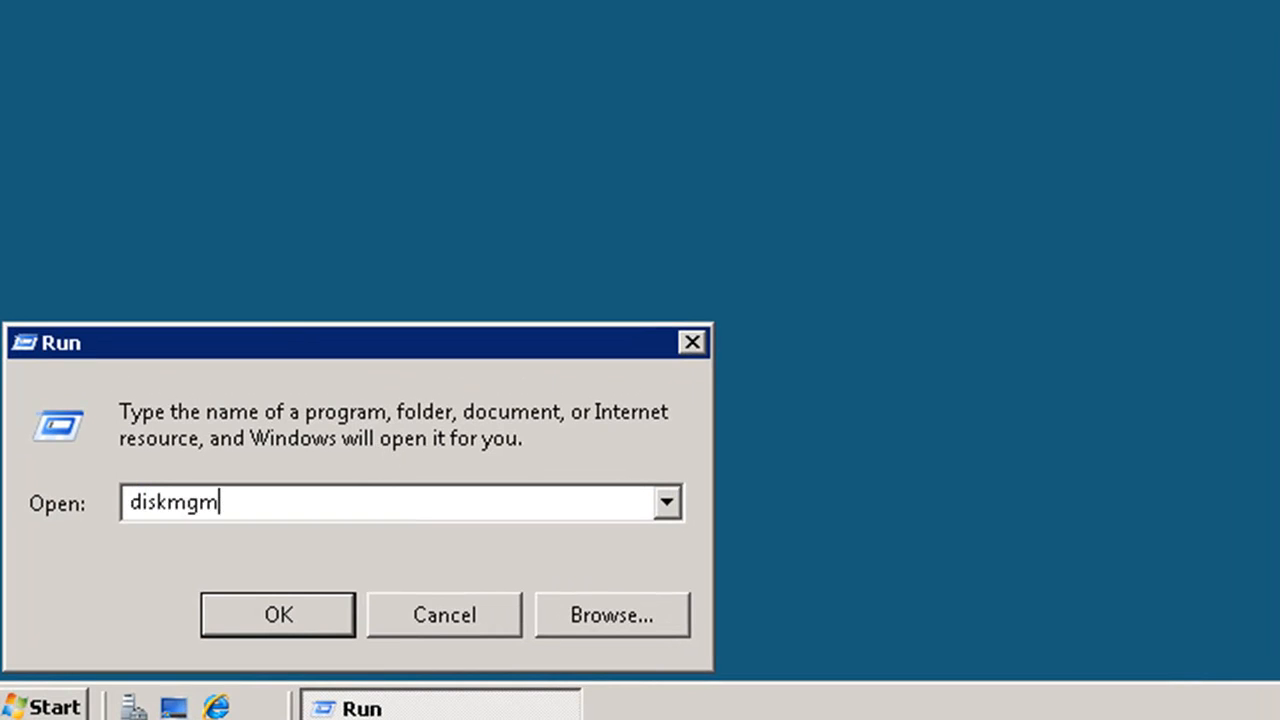
text(t.msc)
key(Return)
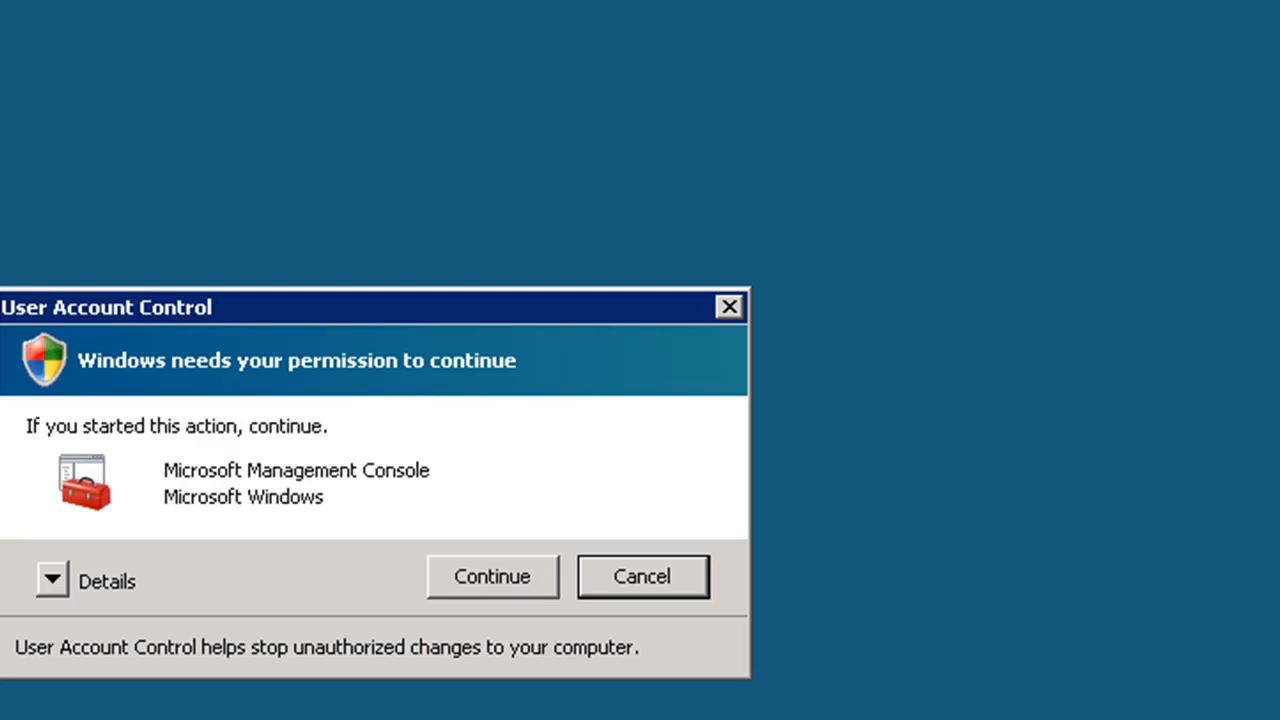
click(524, 575)
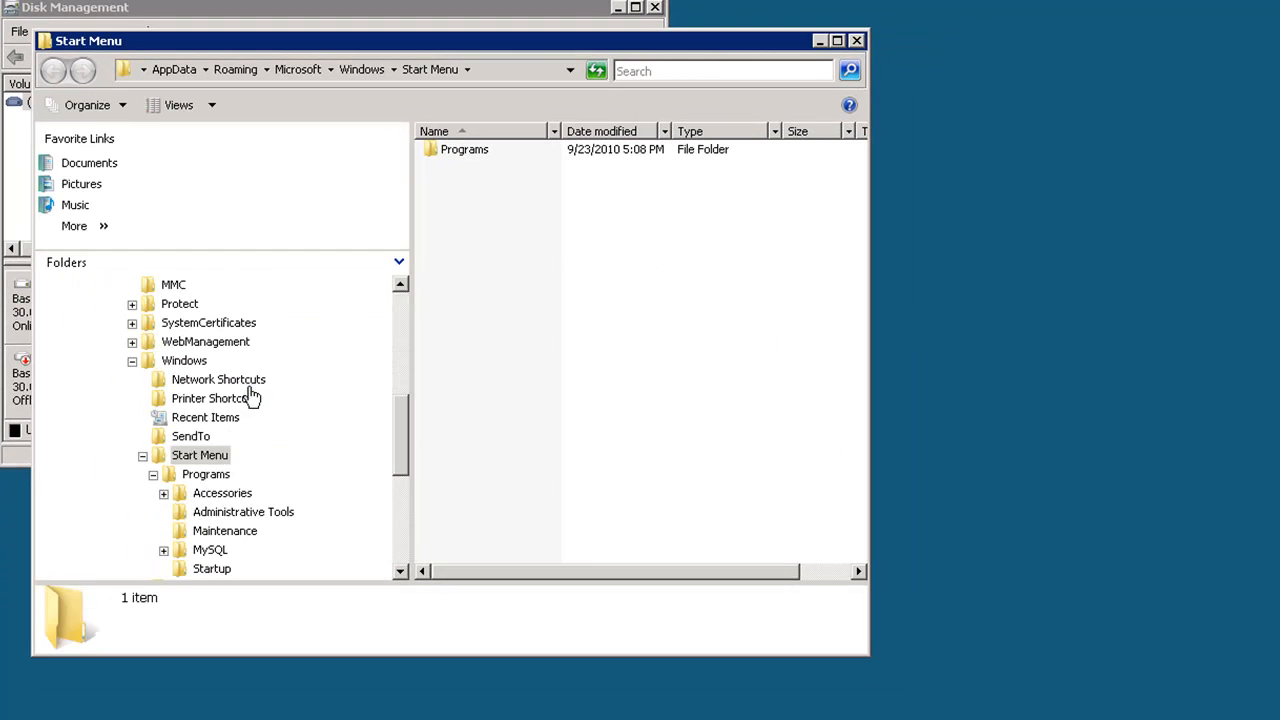
Collapse Local Disk (C:) in the Explorer folder tree to check the computer's drives, and minimize the window
click(403, 307)
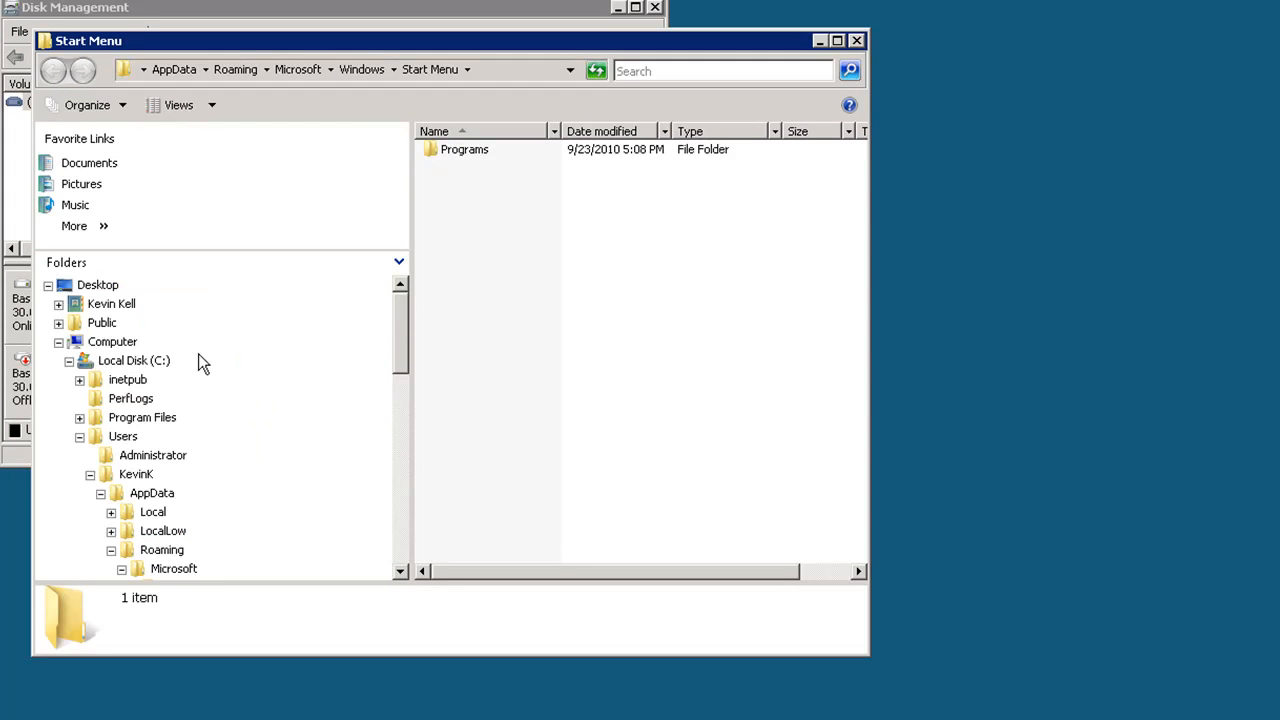
click(68, 361)
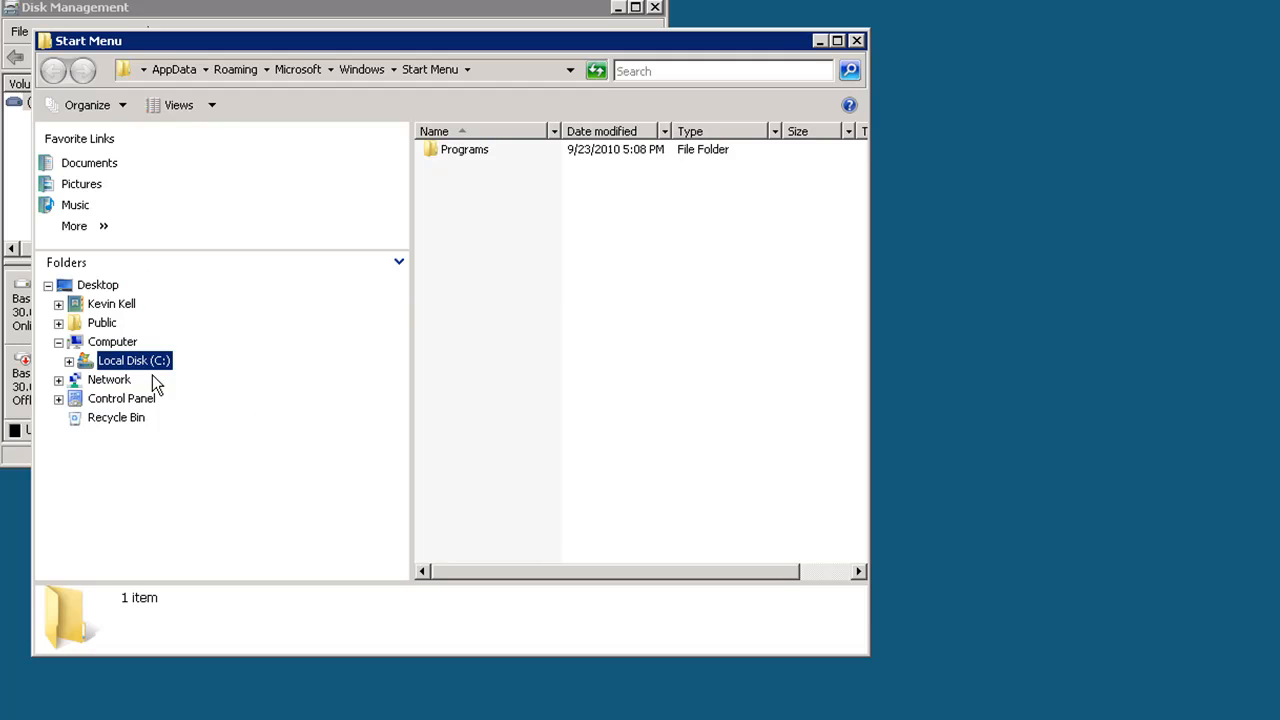
click(821, 40)
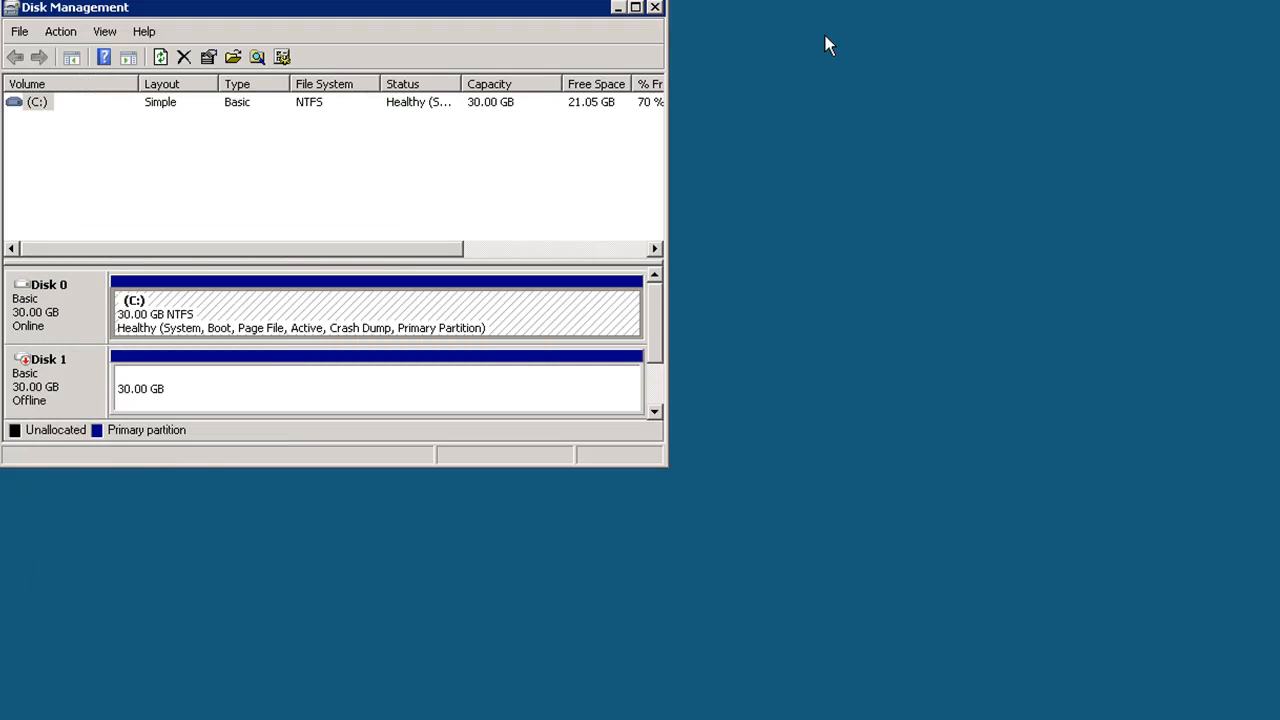
Bring Disk 1 online and quick-format its Data Volume (D:) as NTFS with the default allocation unit size
right_click(37, 377)
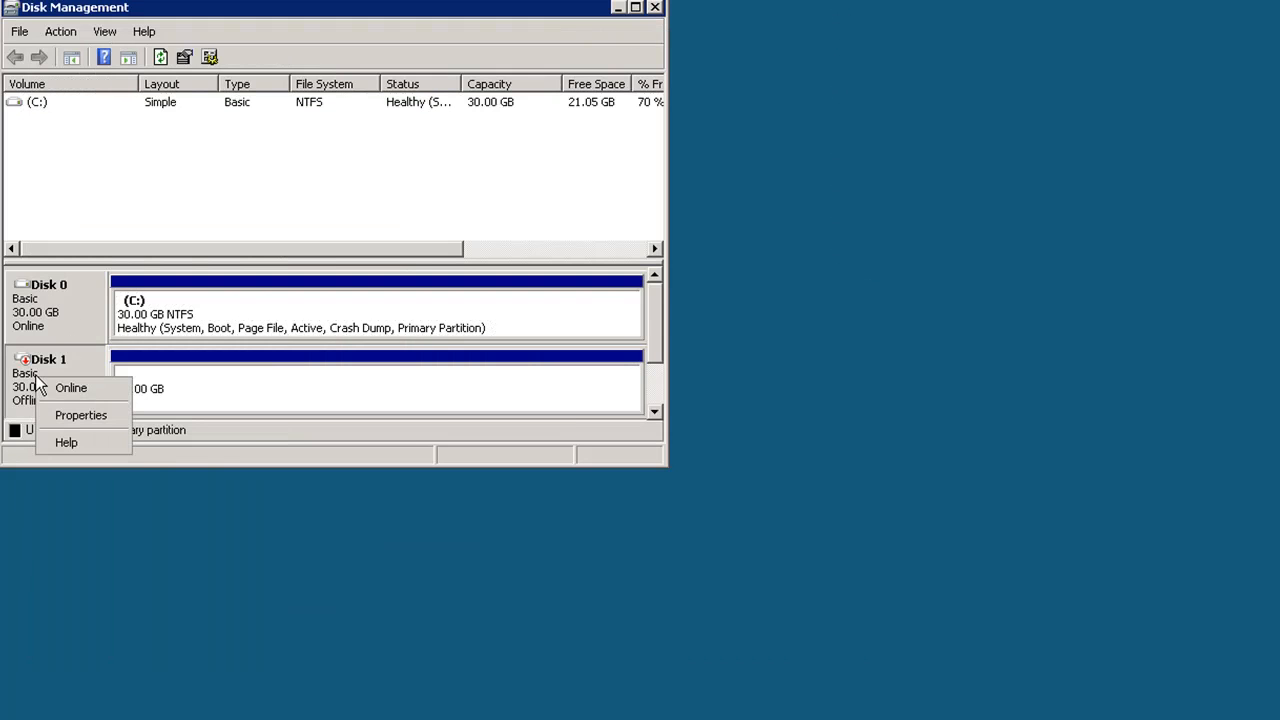
click(71, 388)
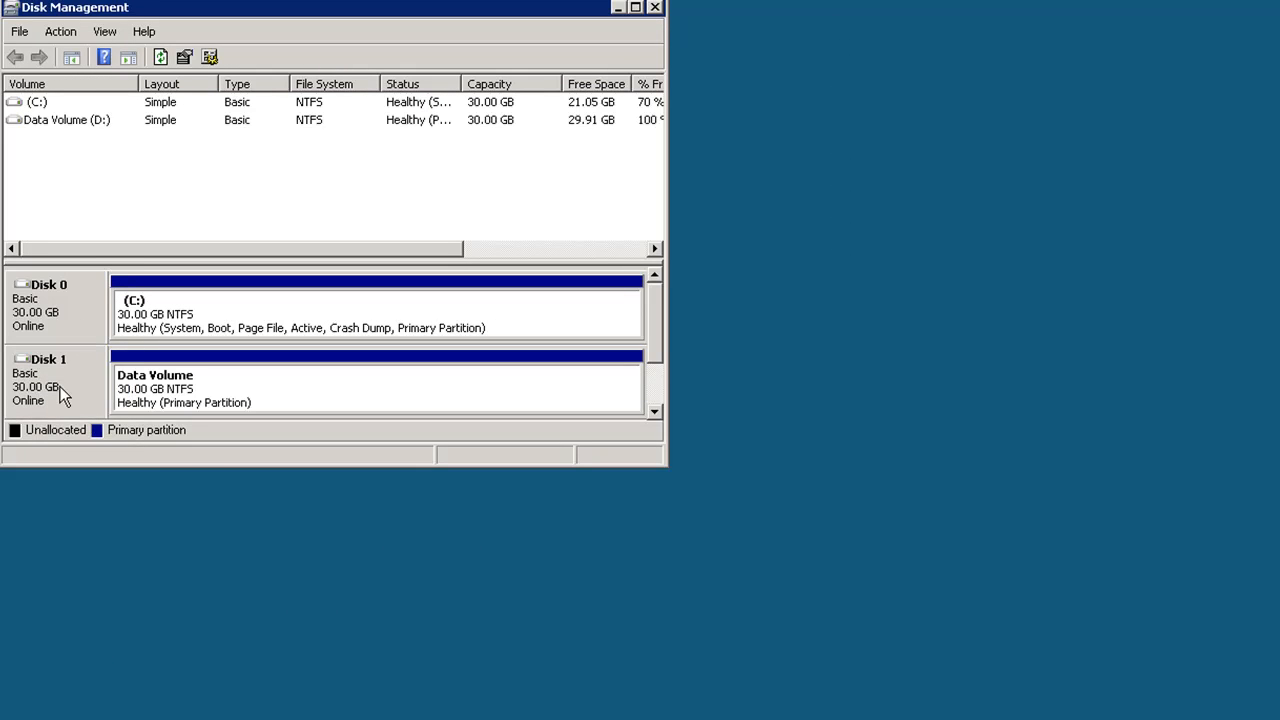
right_click(205, 393)
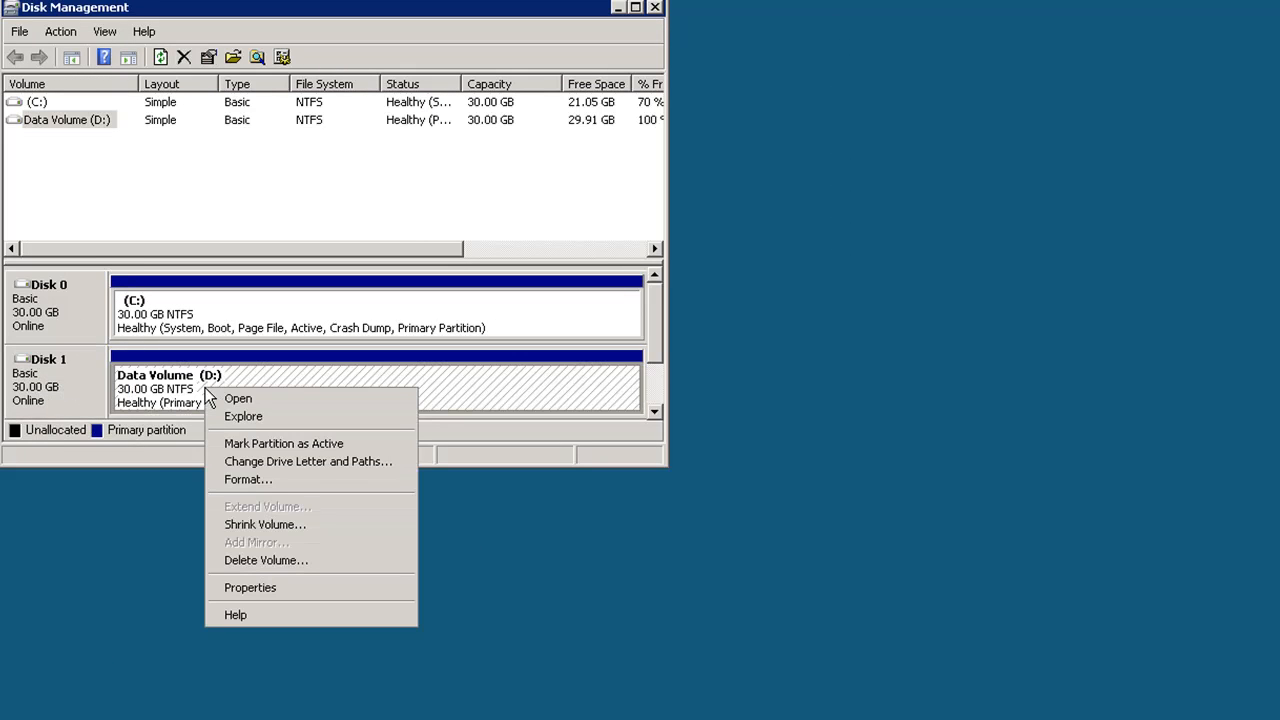
click(257, 481)
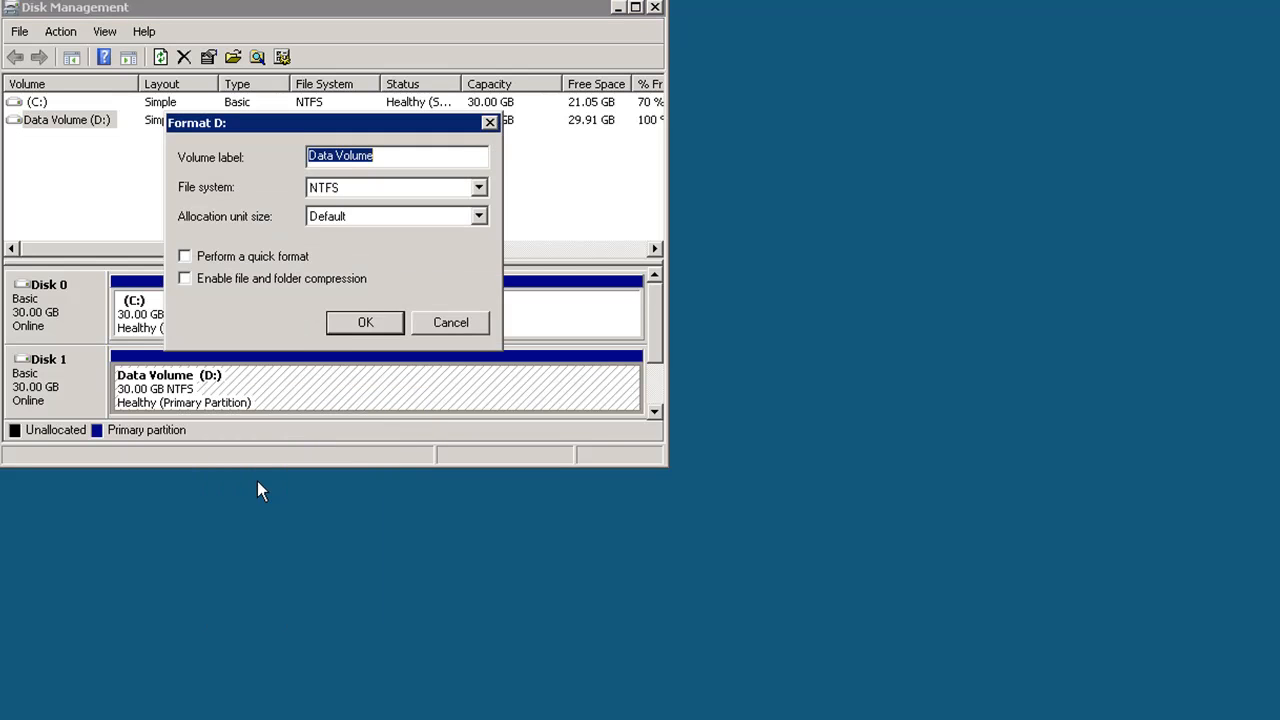
click(186, 257)
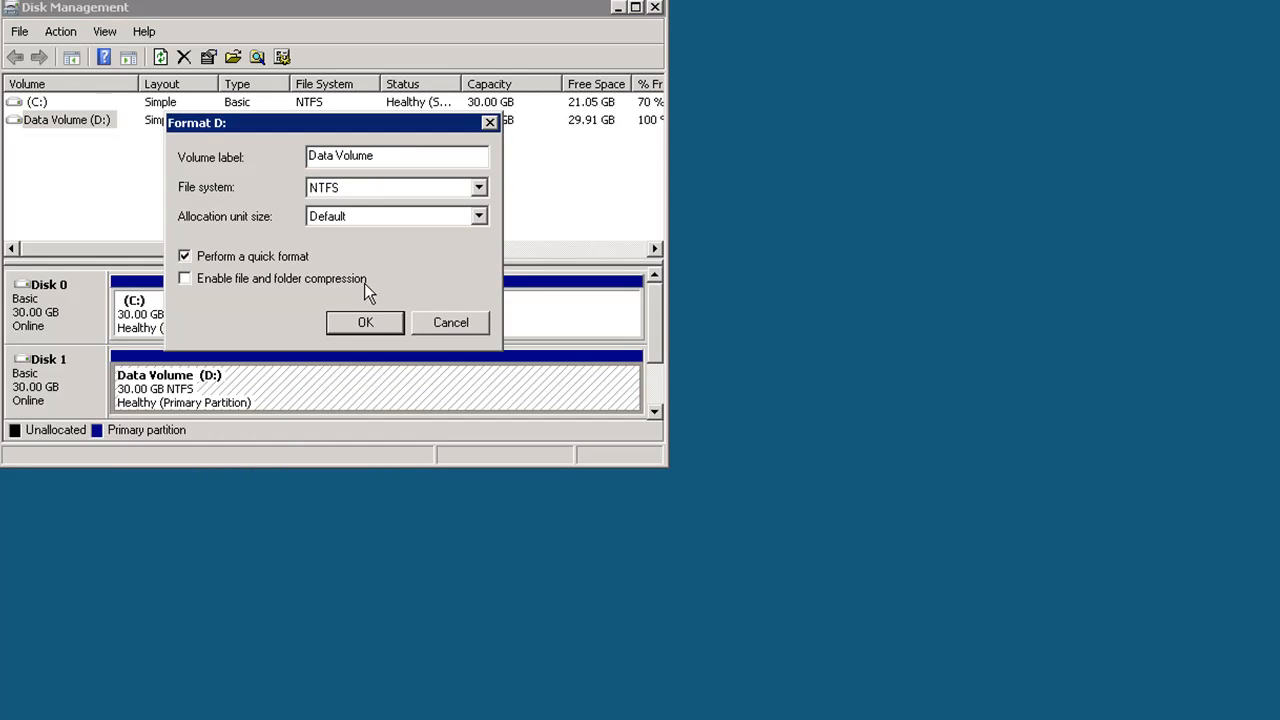
click(377, 324)
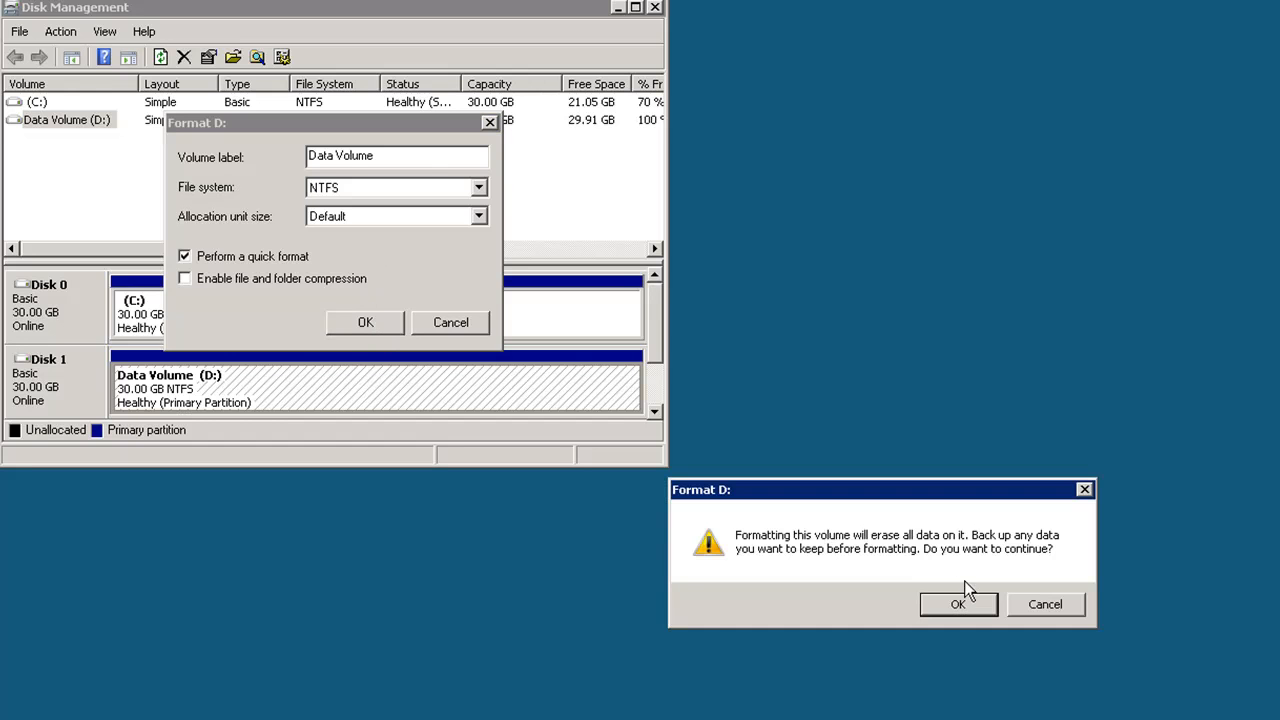
click(962, 605)
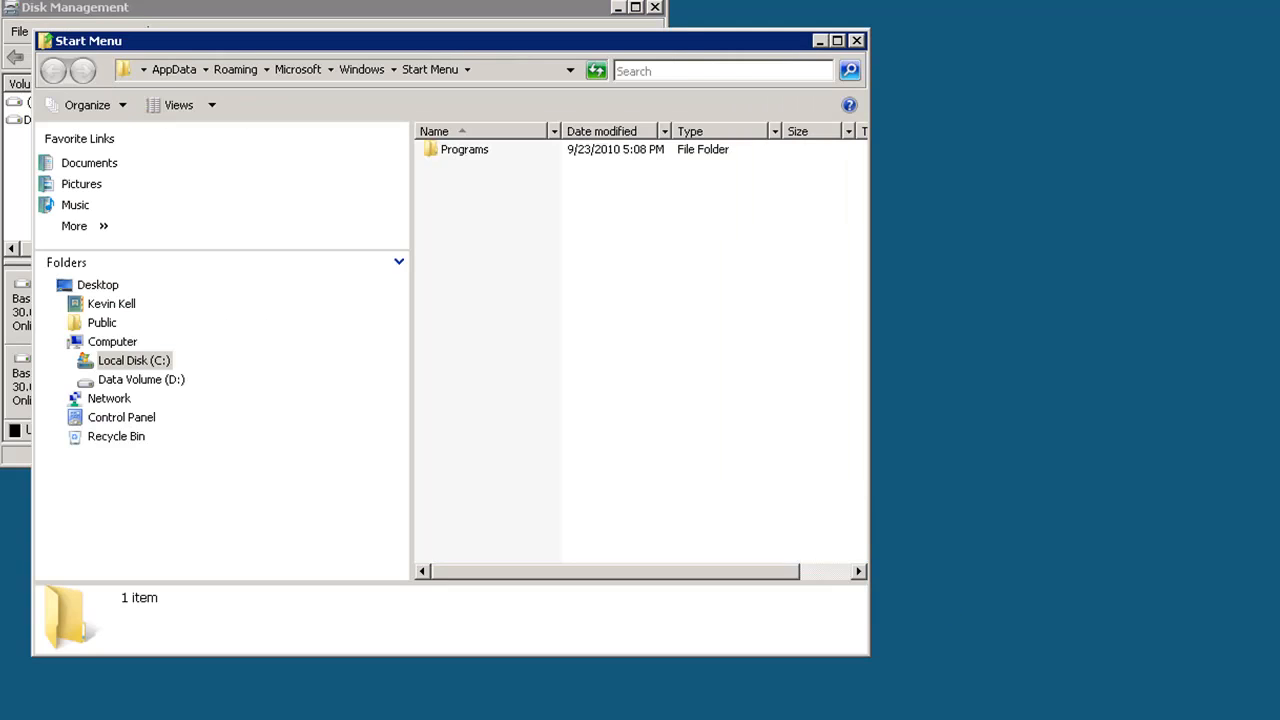
Open Data Volume (D:) in Explorer, expand Local Disk (C:), and create a new folder on the D: drive
click(112, 341)
click(132, 381)
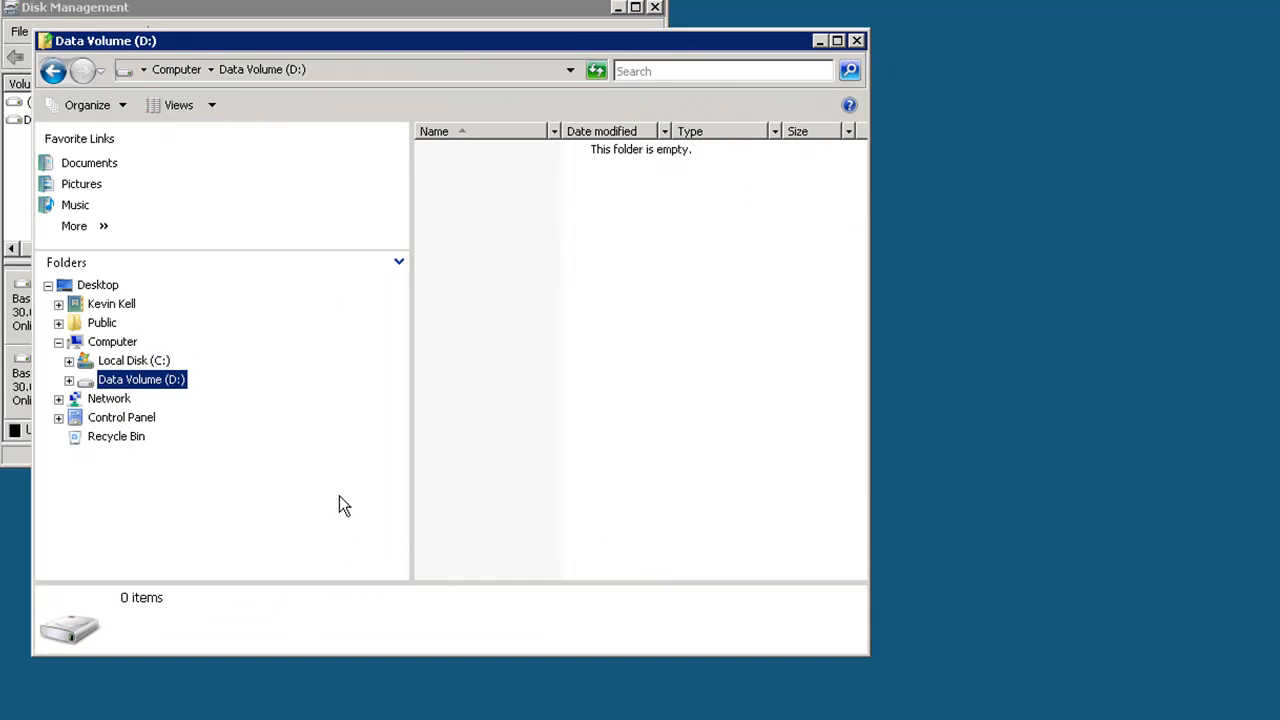
click(69, 362)
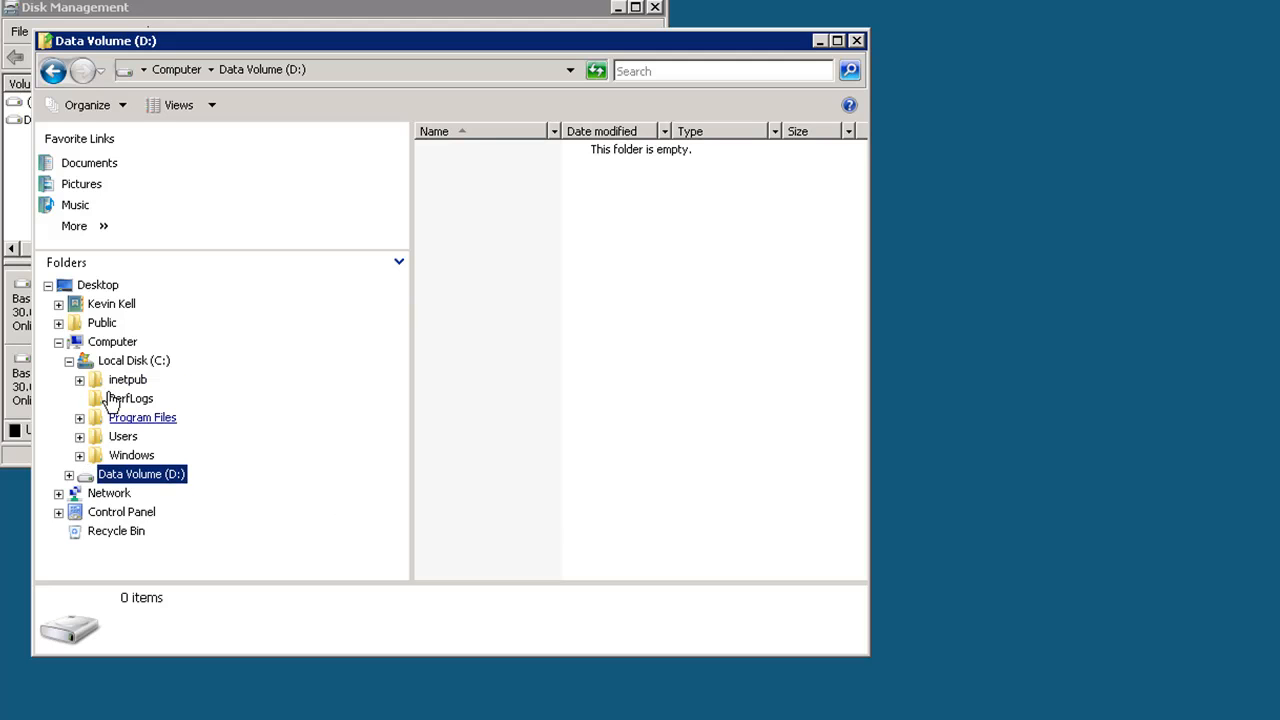
right_click(136, 480)
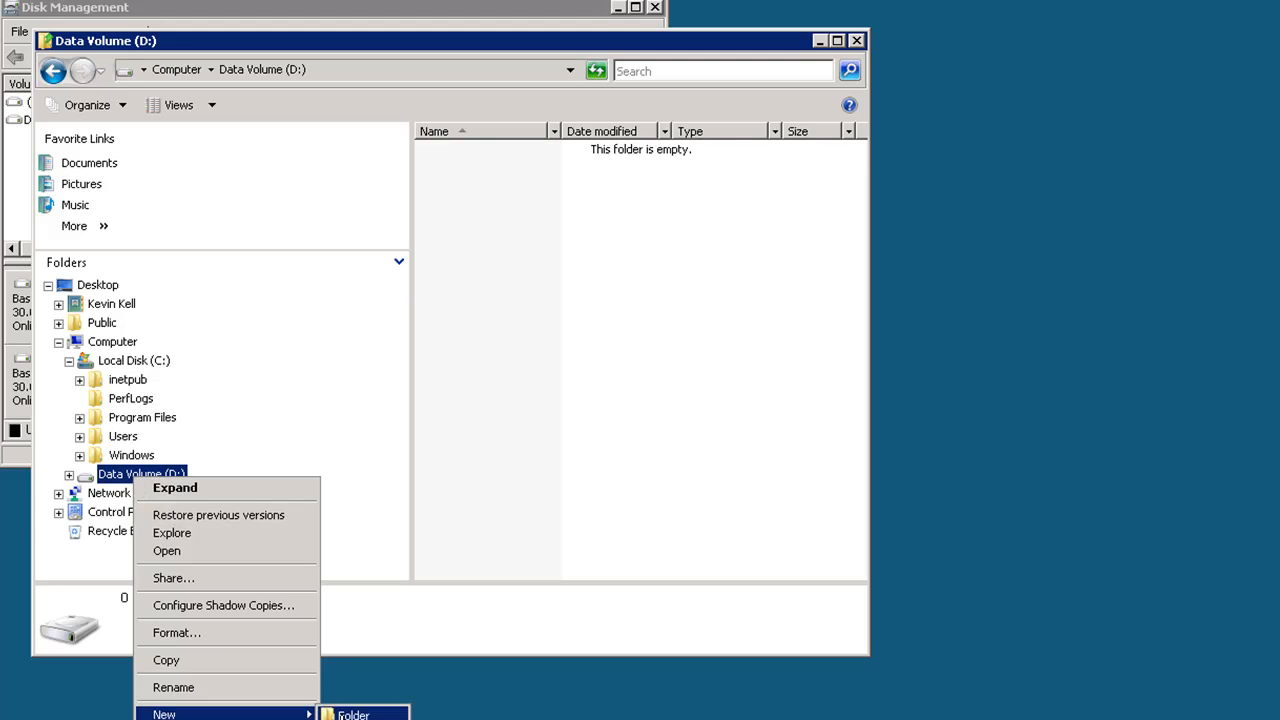
click(345, 715)
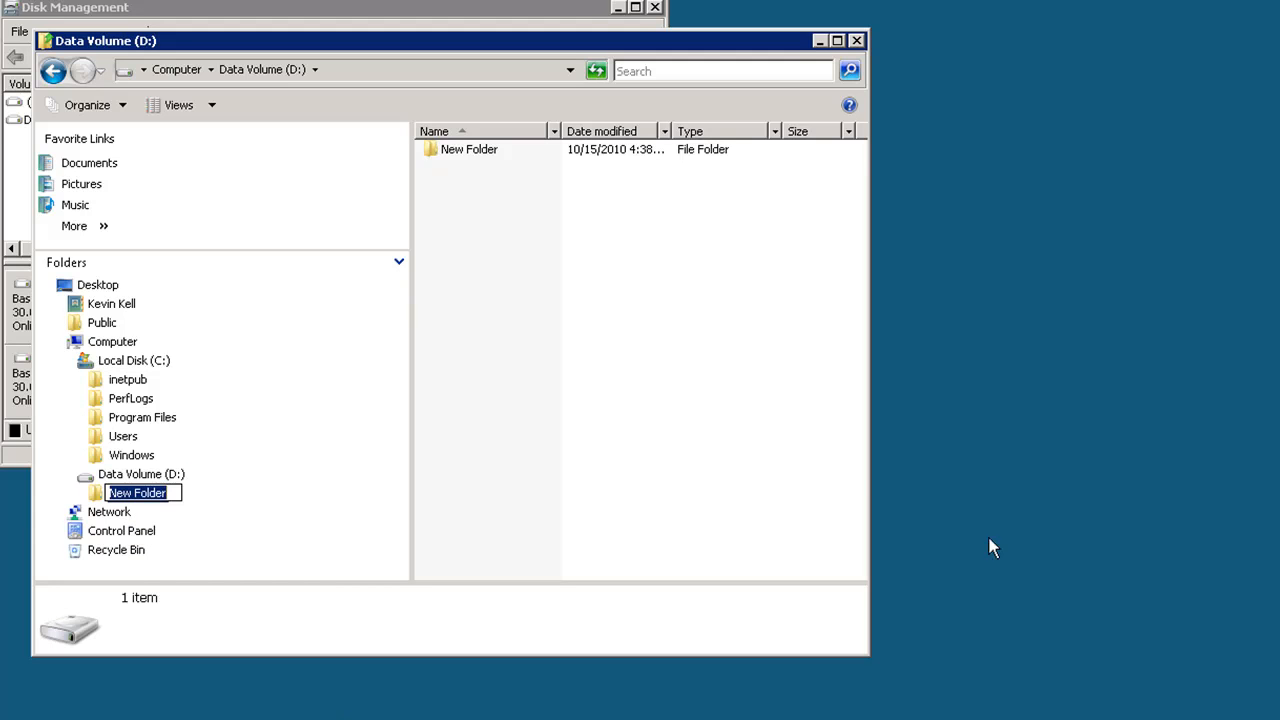